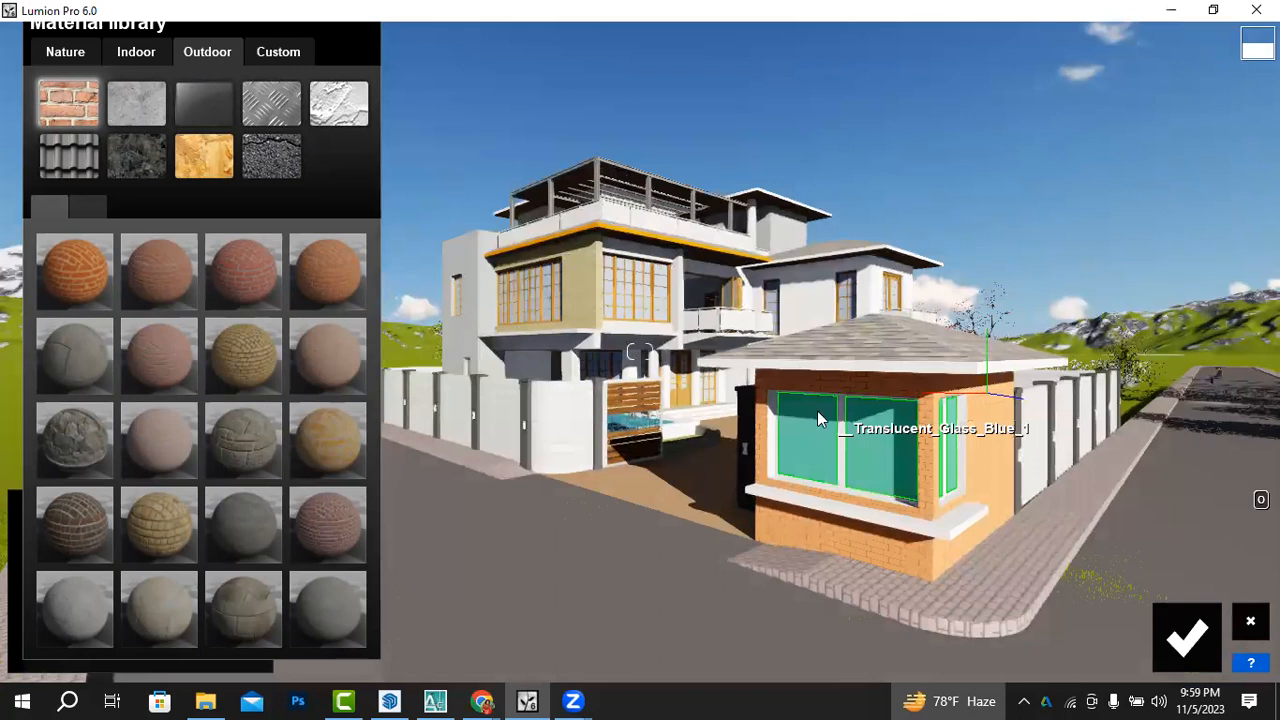
scroll(845, 472, "down", 3)
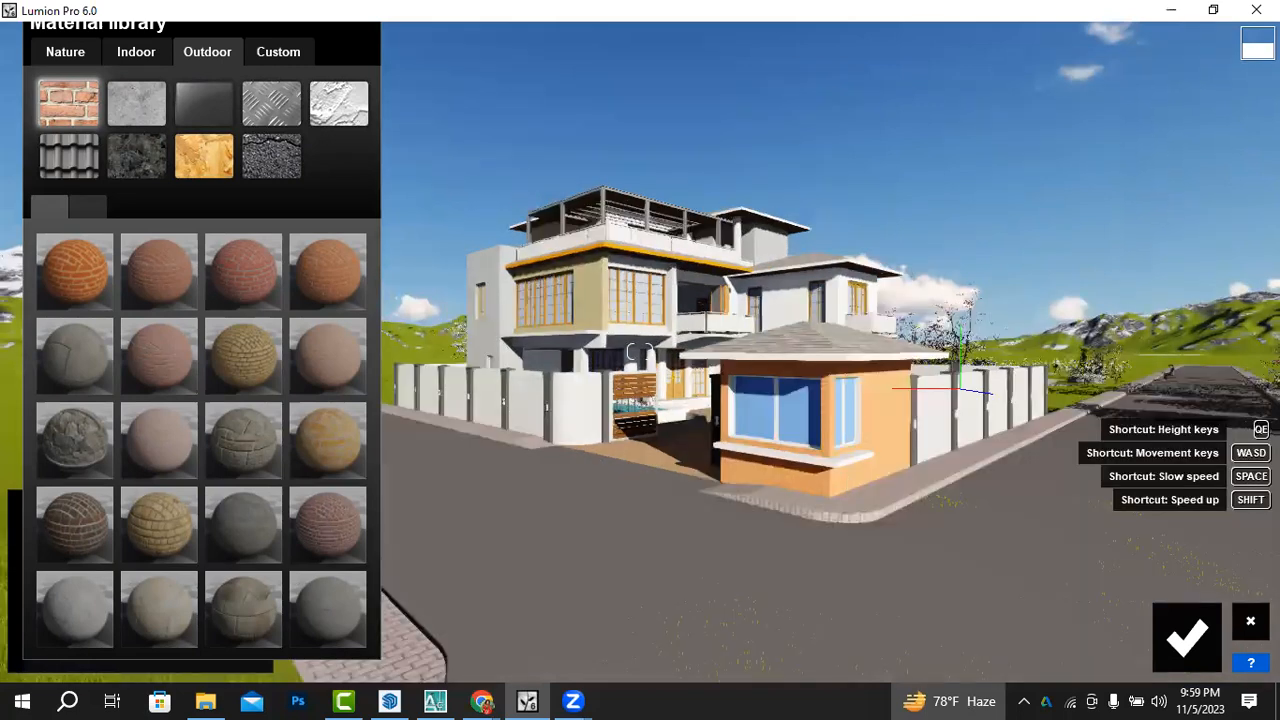
scroll(845, 445, "up", 3)
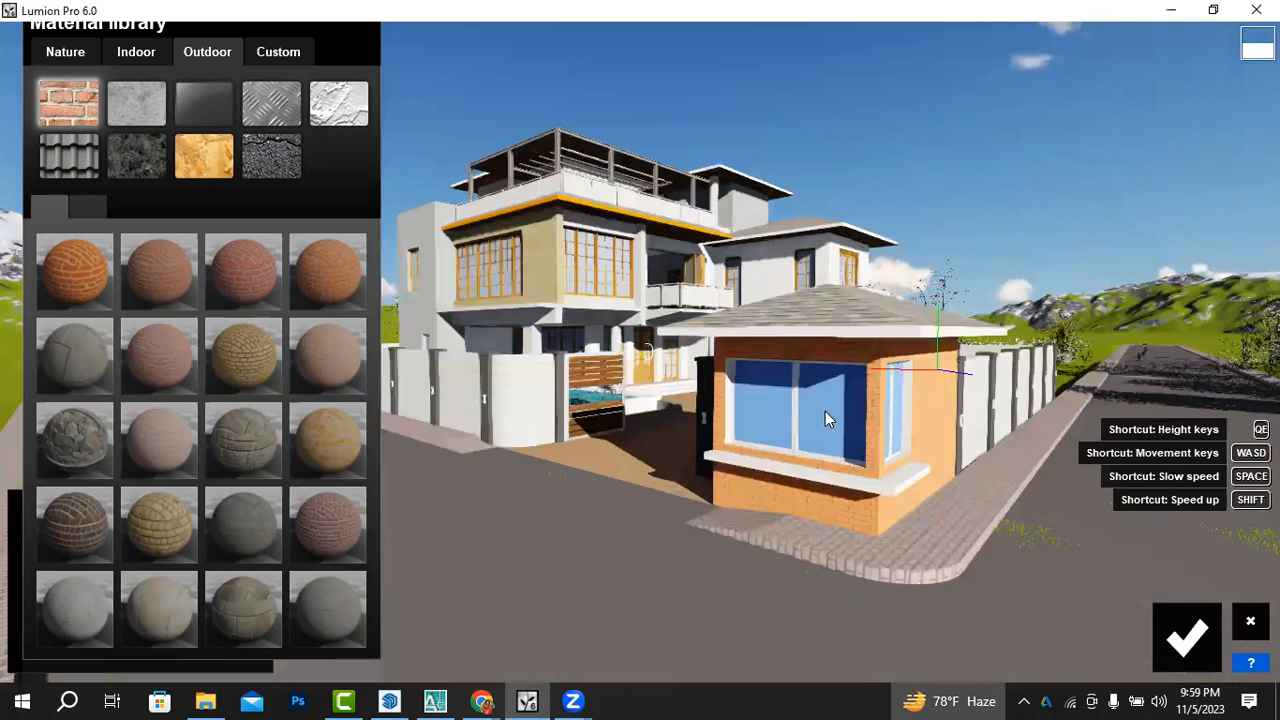
left_click(825, 411)
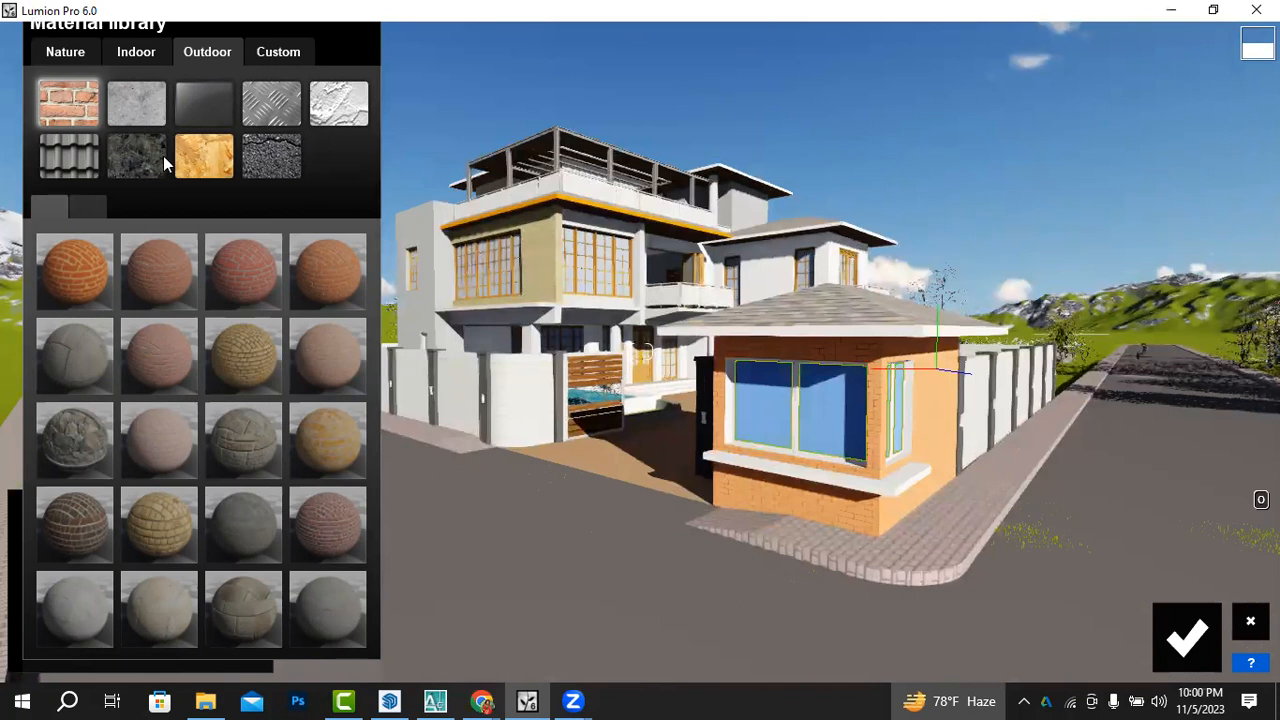
left_click(62, 52)
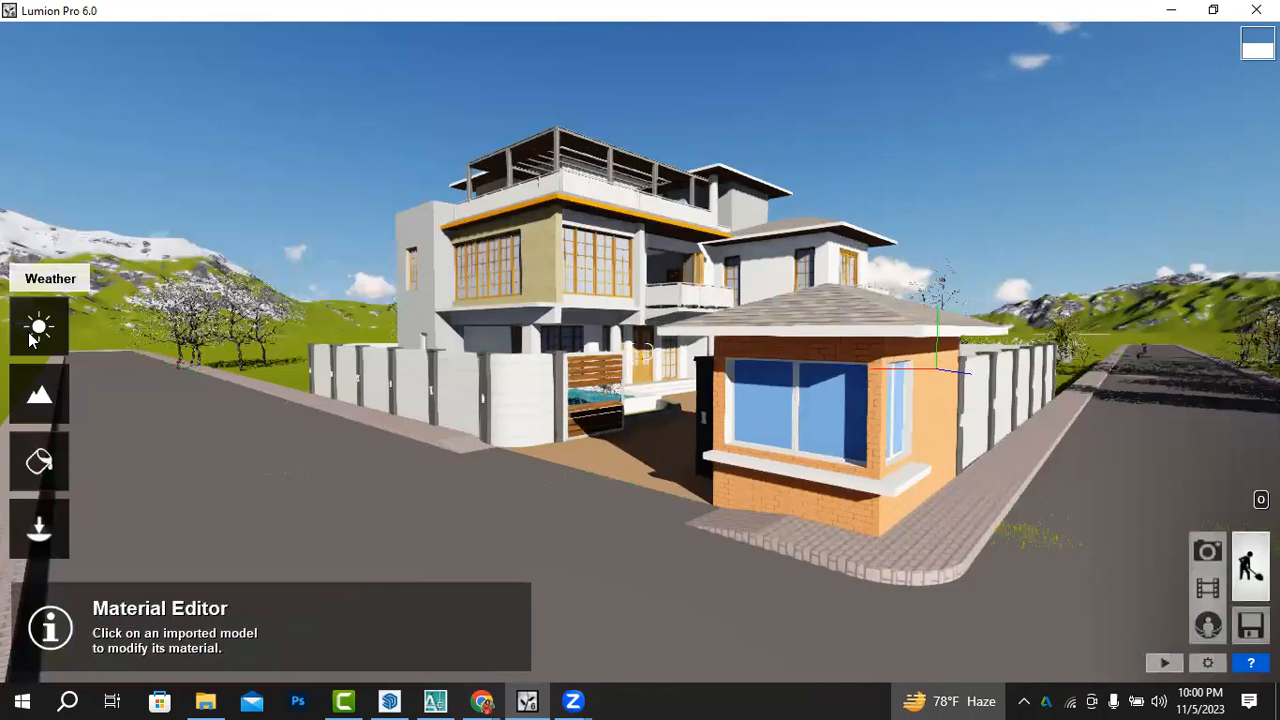
left_click(32, 336)
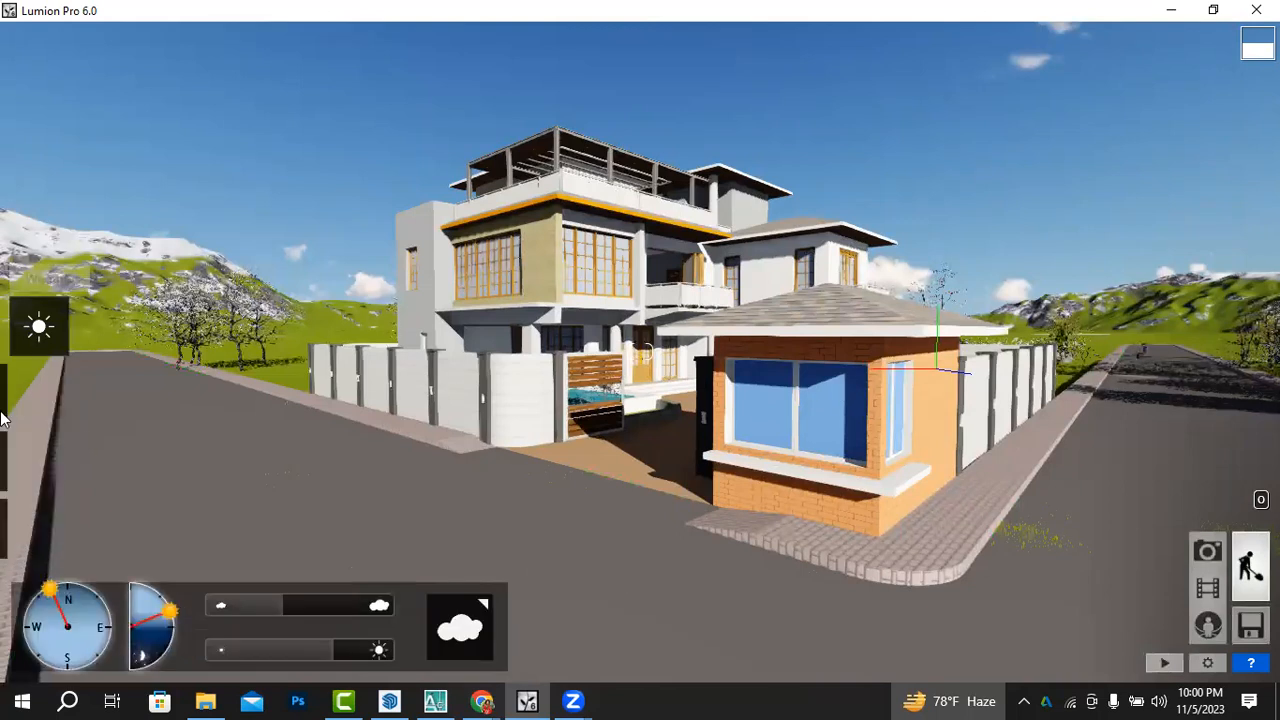
mouse_move(37, 463)
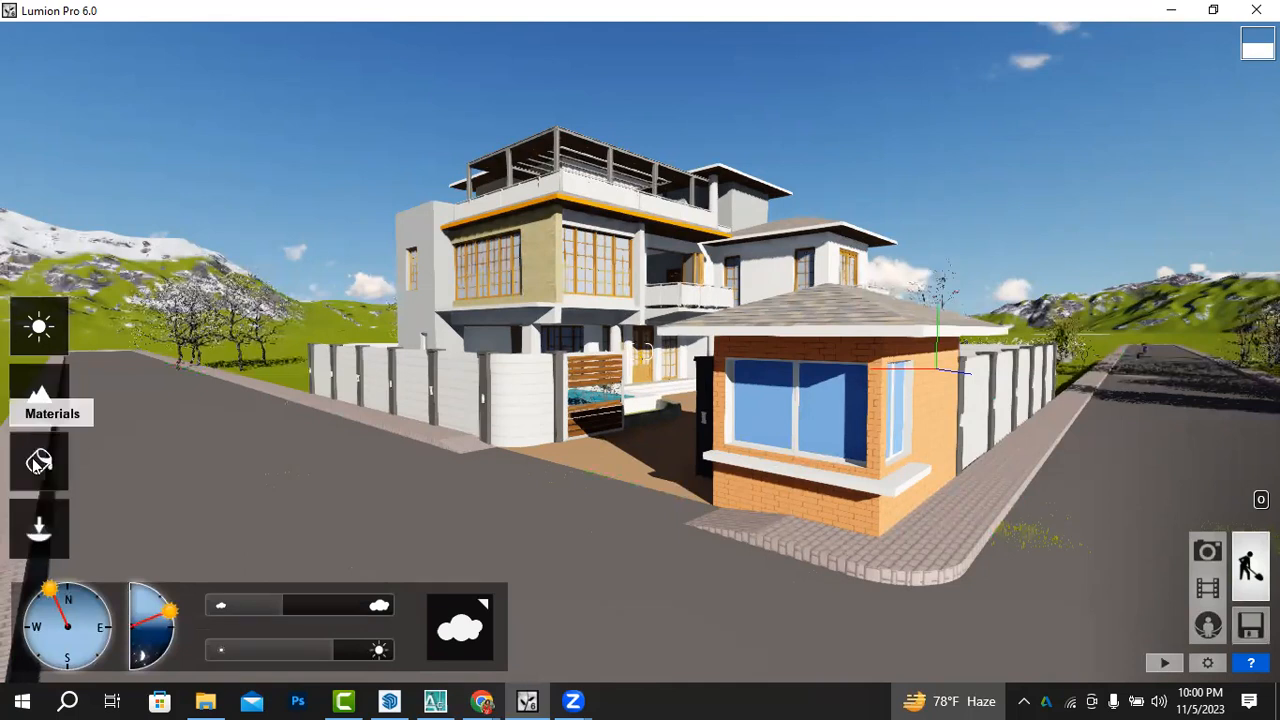
Step: Apply the indoor glass material Interior Glass 002 to the window panes of the brick guardhouse
left_click(37, 463)
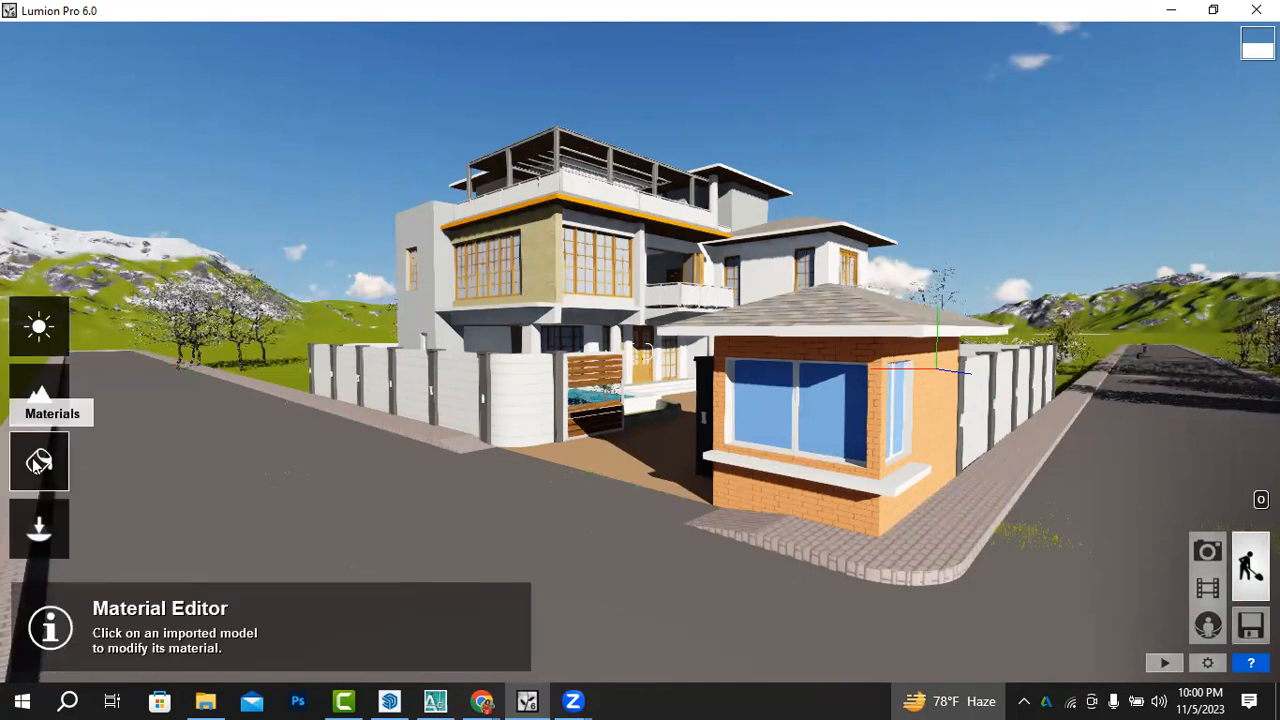
left_click(756, 398)
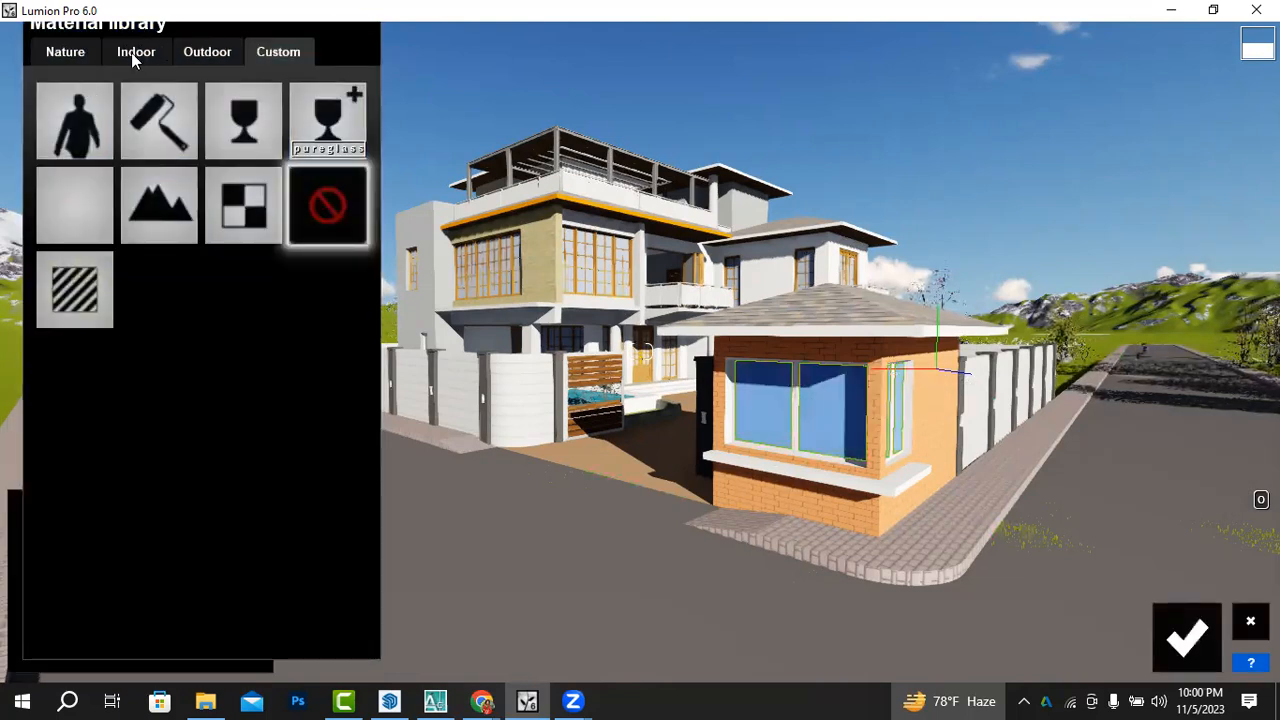
left_click(131, 52)
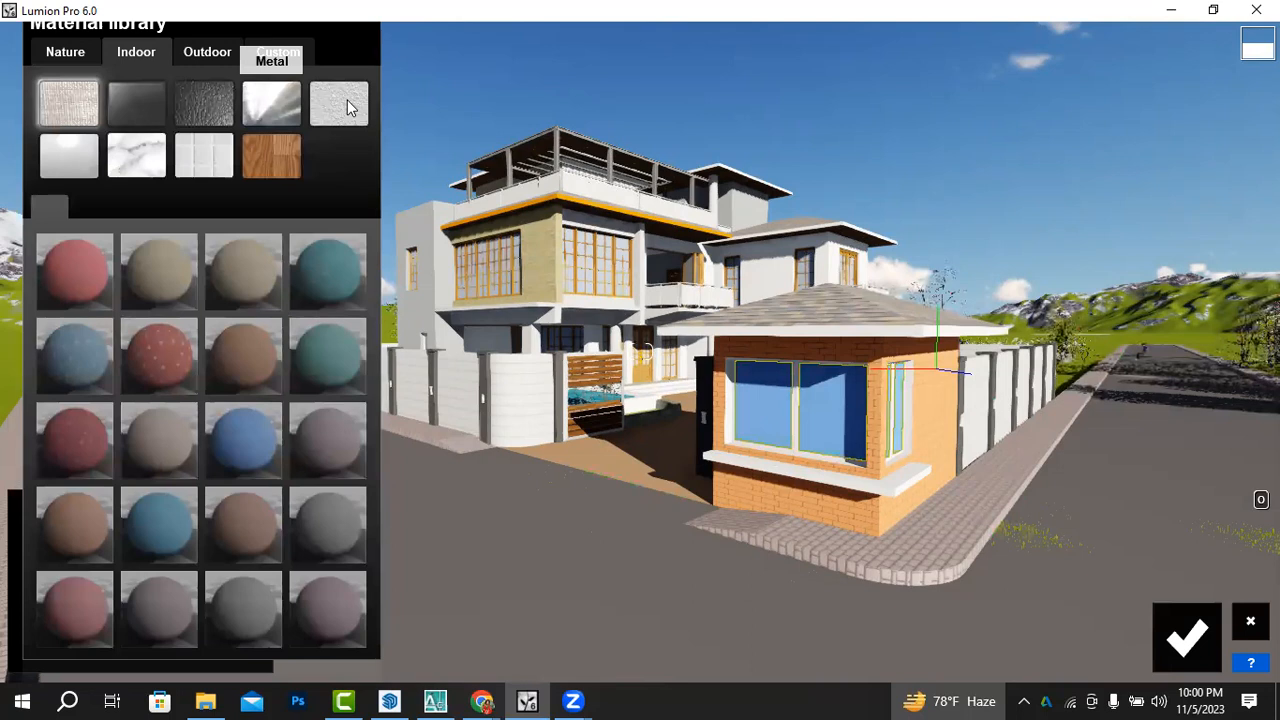
left_click(126, 103)
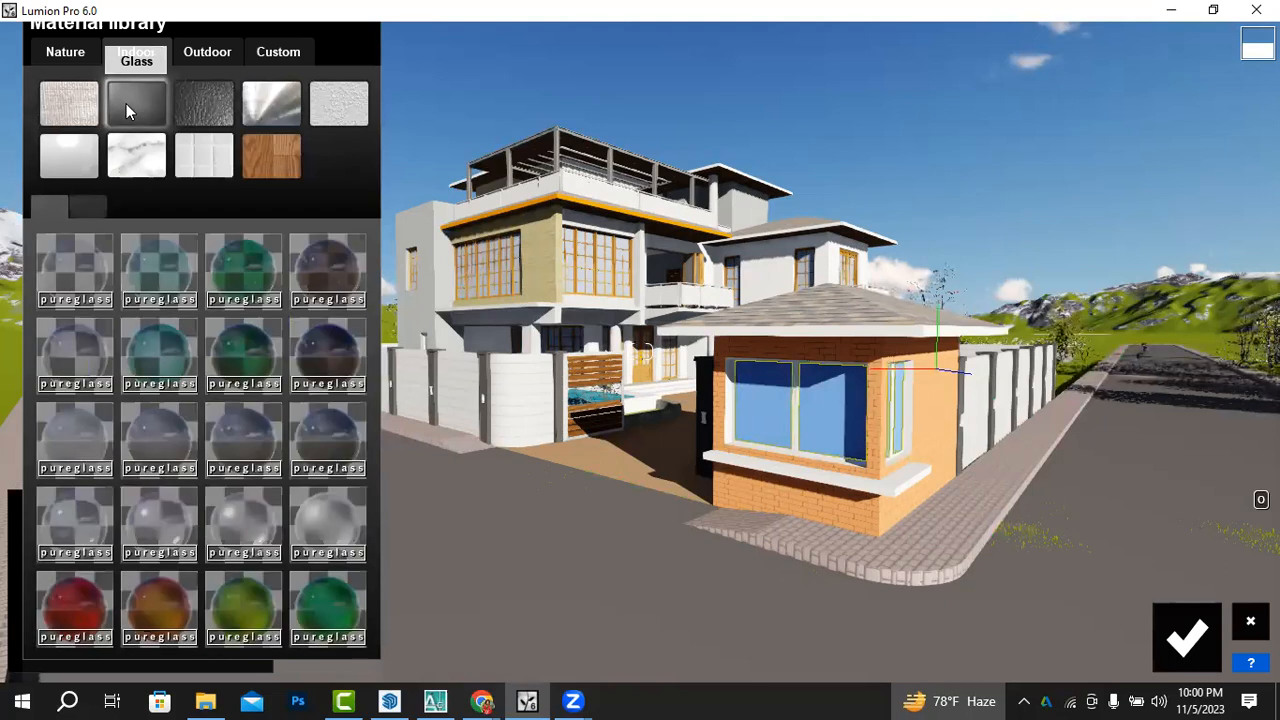
left_click(156, 265)
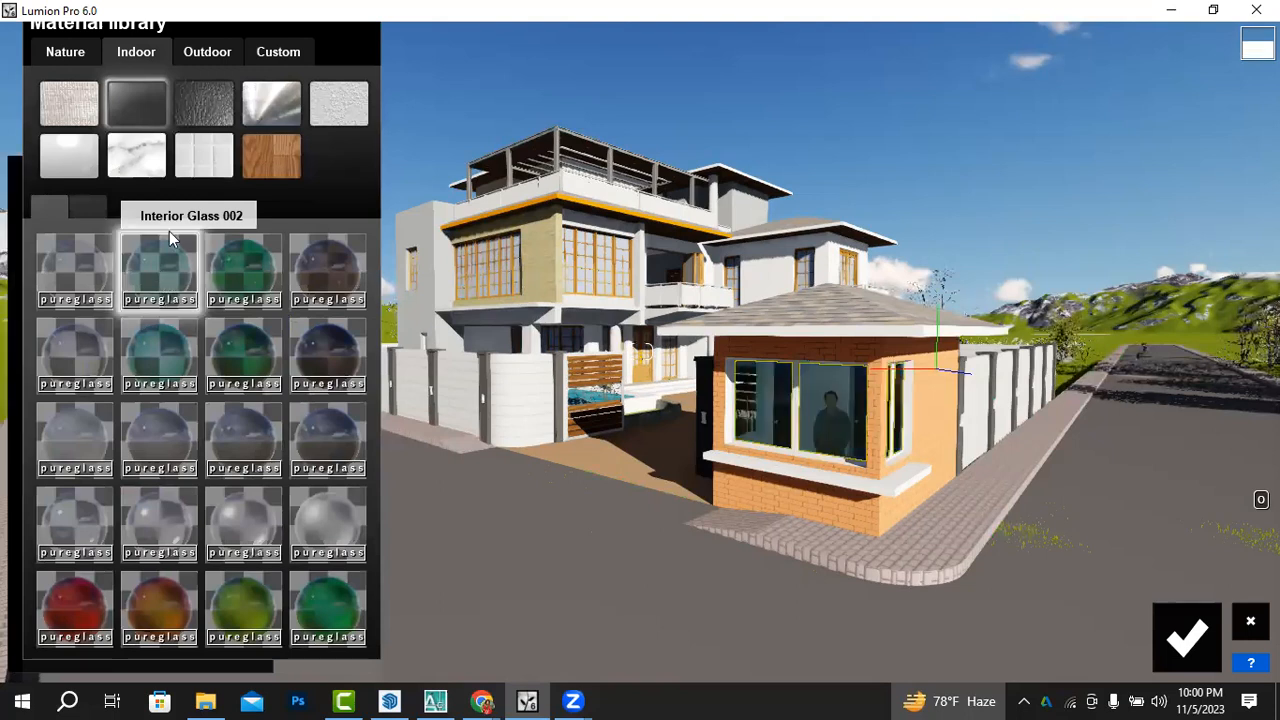
Step: Browse the outdoor glass materials and try the indoor glass DecoGlassMatteBack 006 on the guardhouse windows
left_click(205, 55)
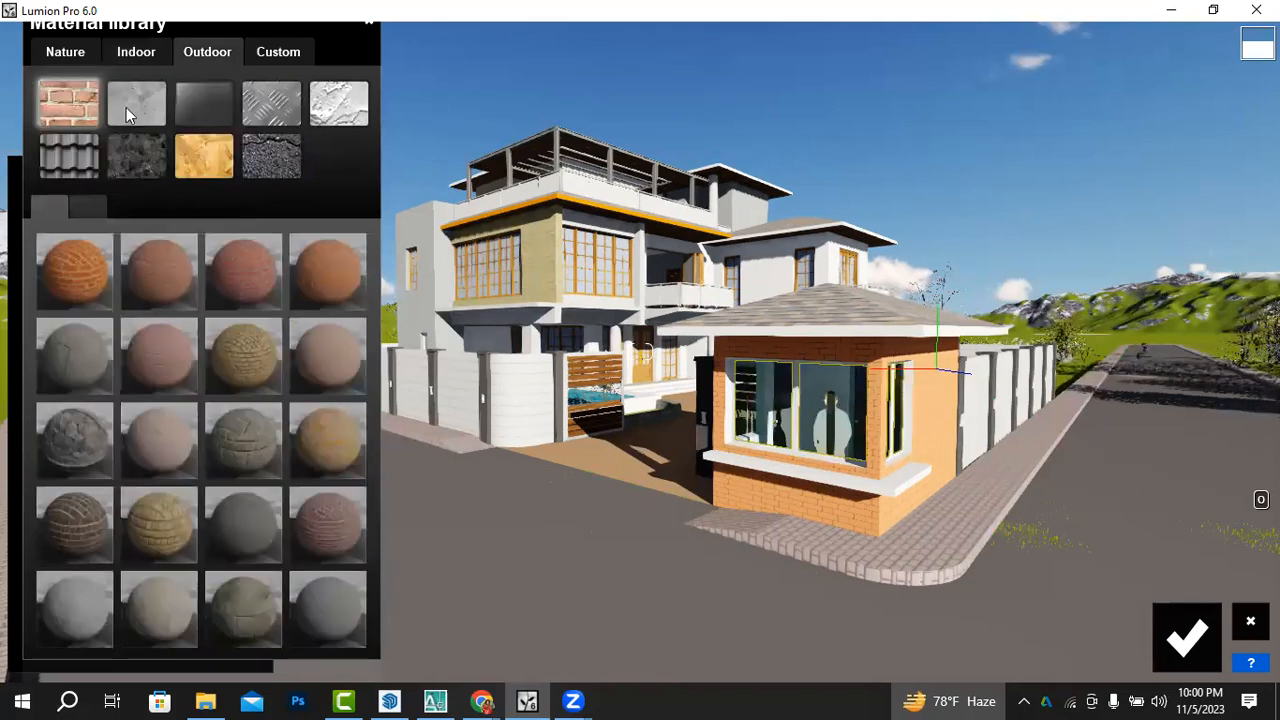
left_click(221, 101)
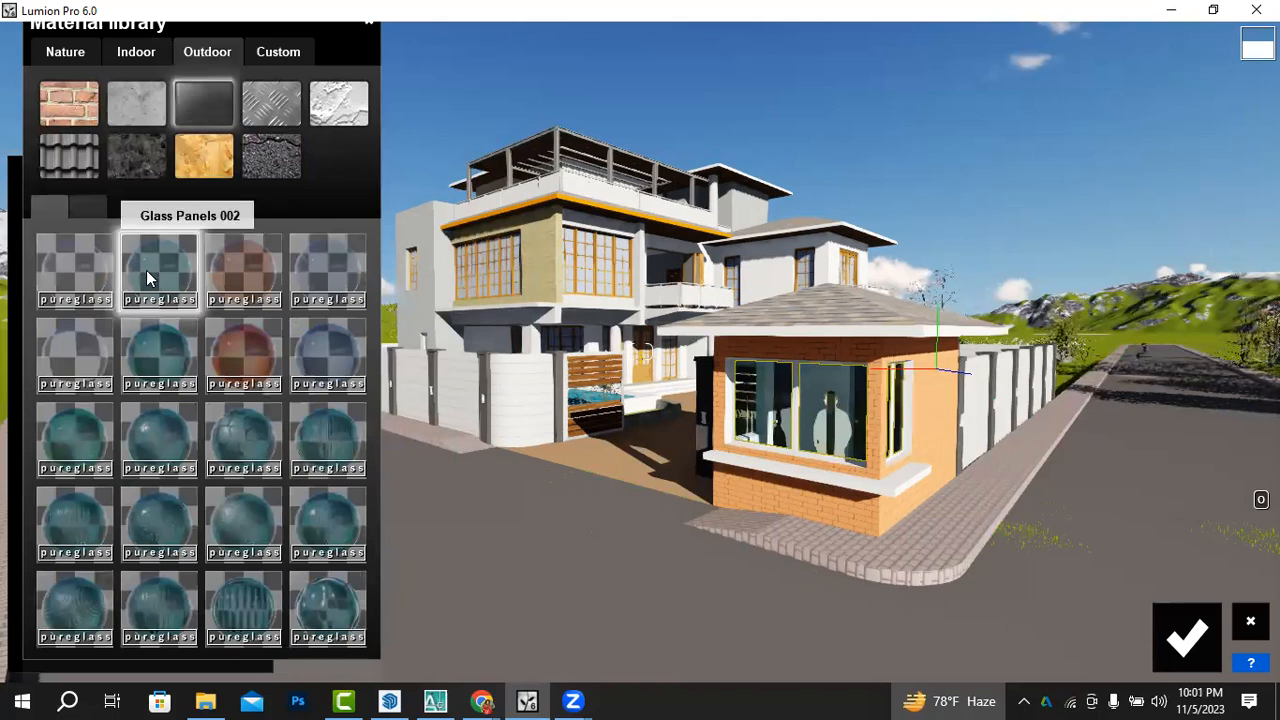
left_click(84, 208)
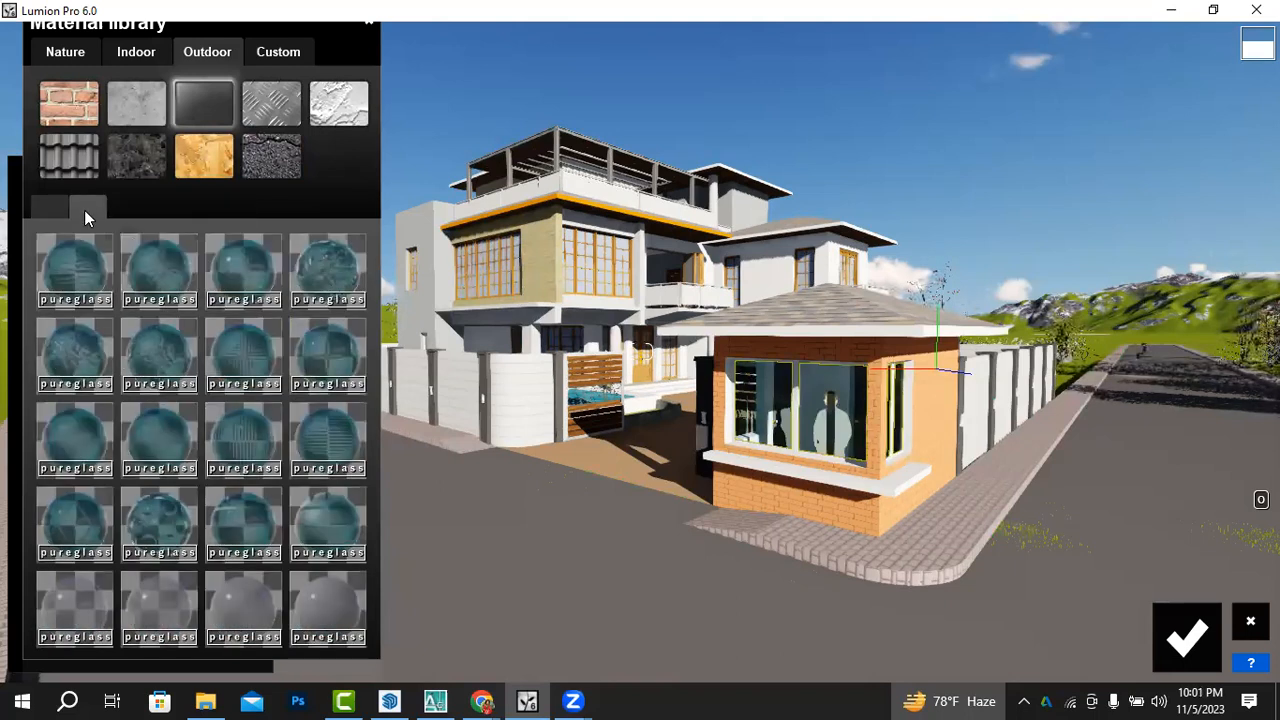
left_click(131, 49)
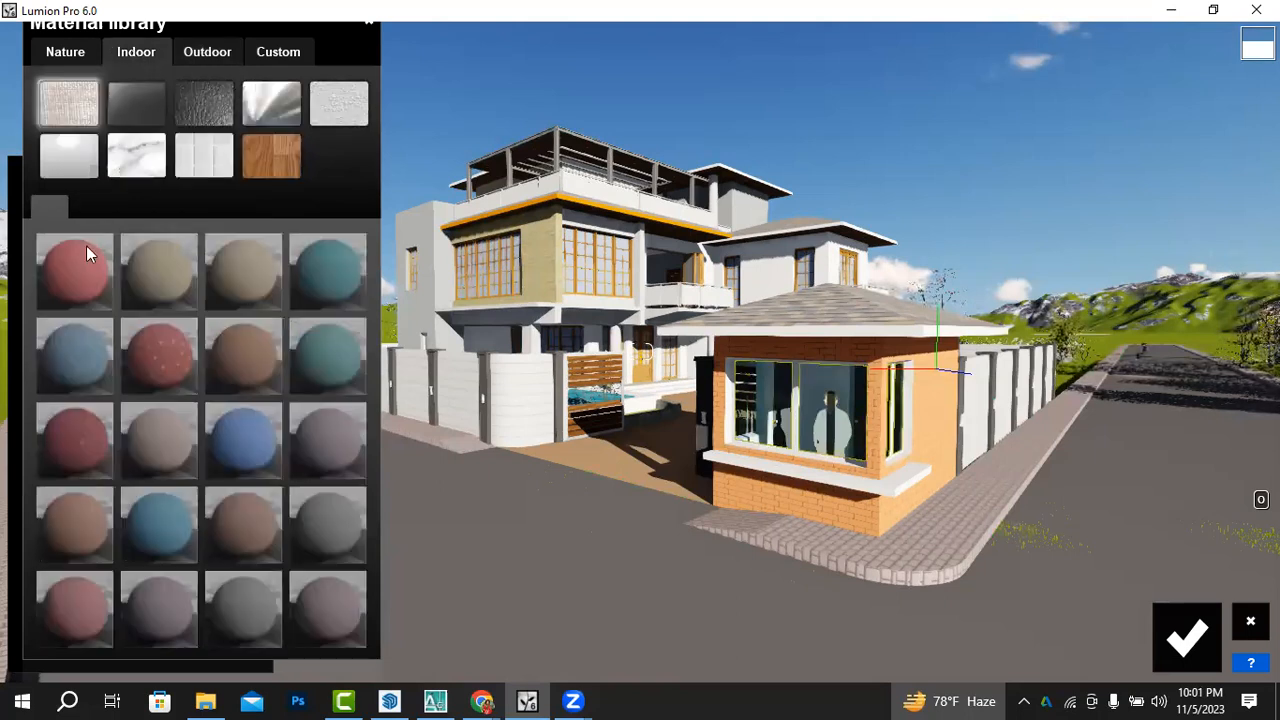
left_click(135, 104)
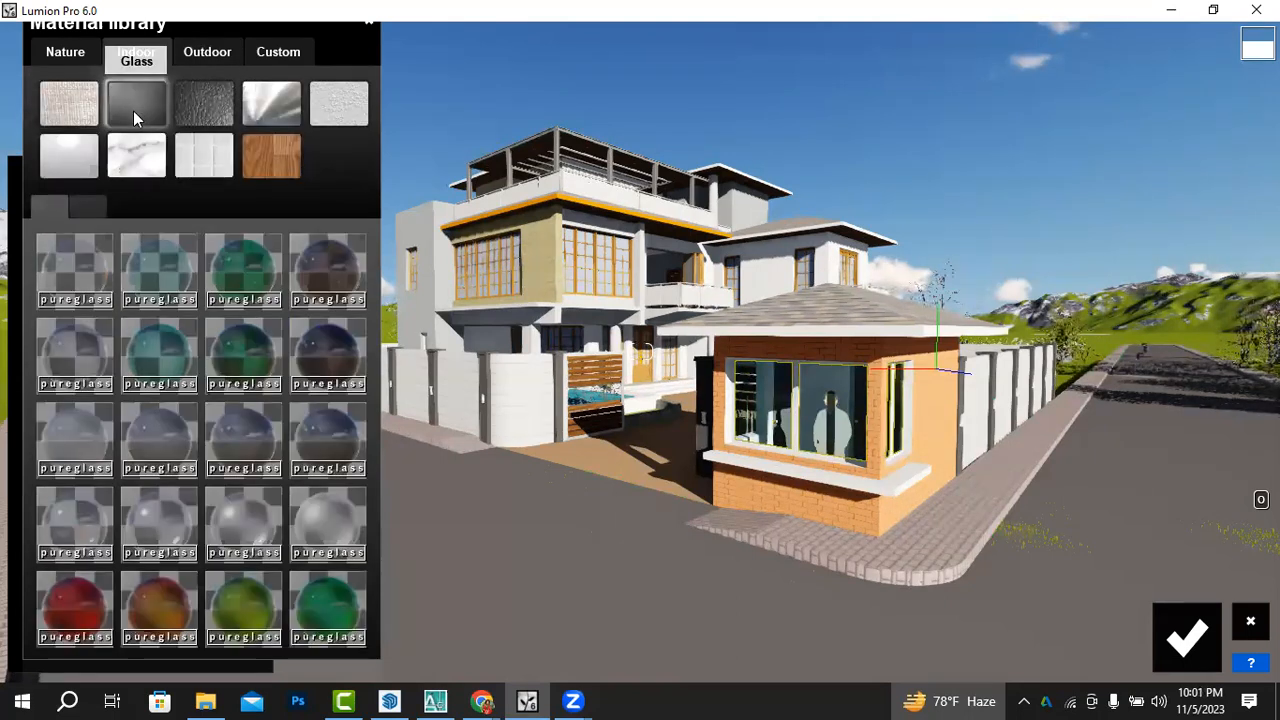
left_click(90, 206)
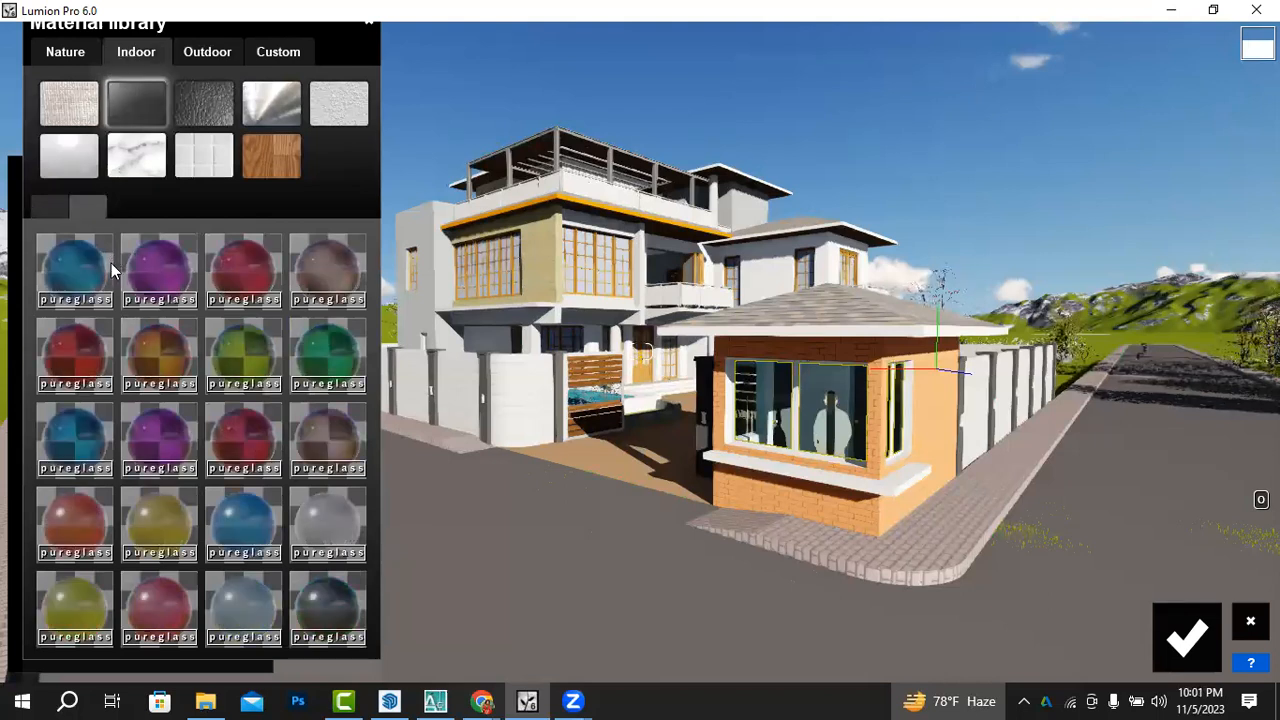
left_click(84, 262)
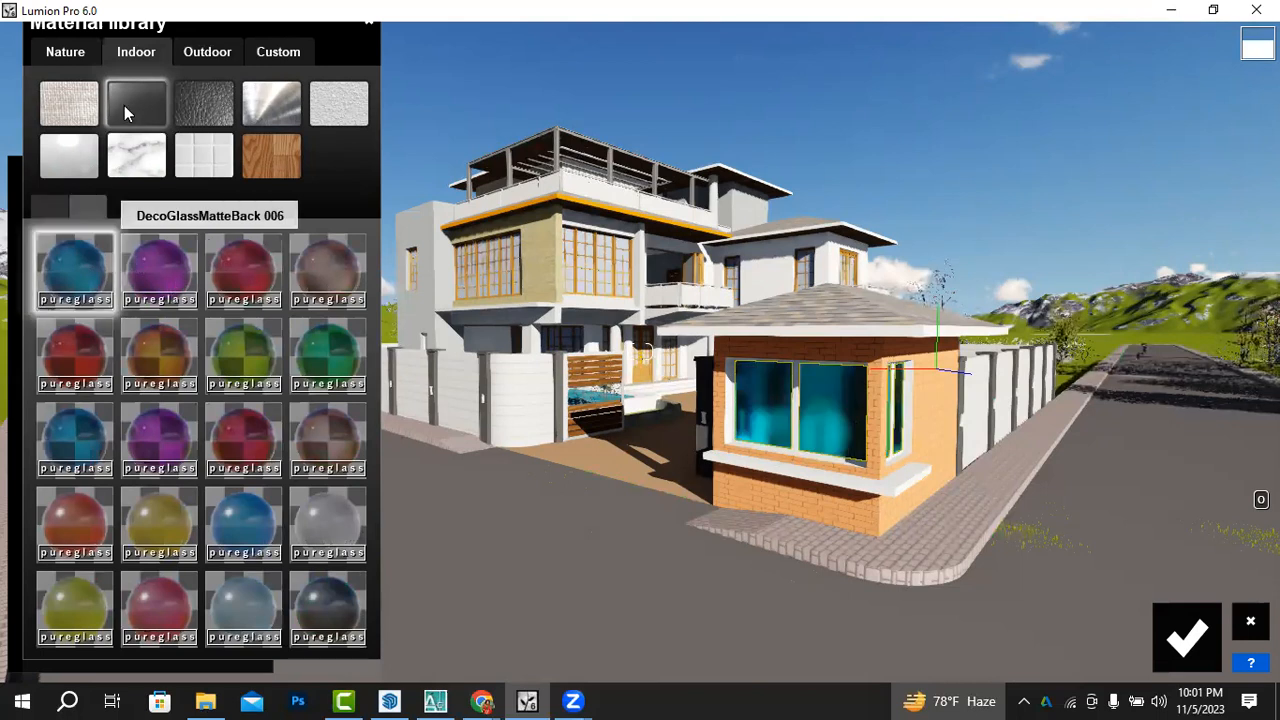
Step: Try Interior Volume Glass 002 and Interior Glass 002 on the guardhouse windows, and settle on Interior Glass 003
left_click(42, 205)
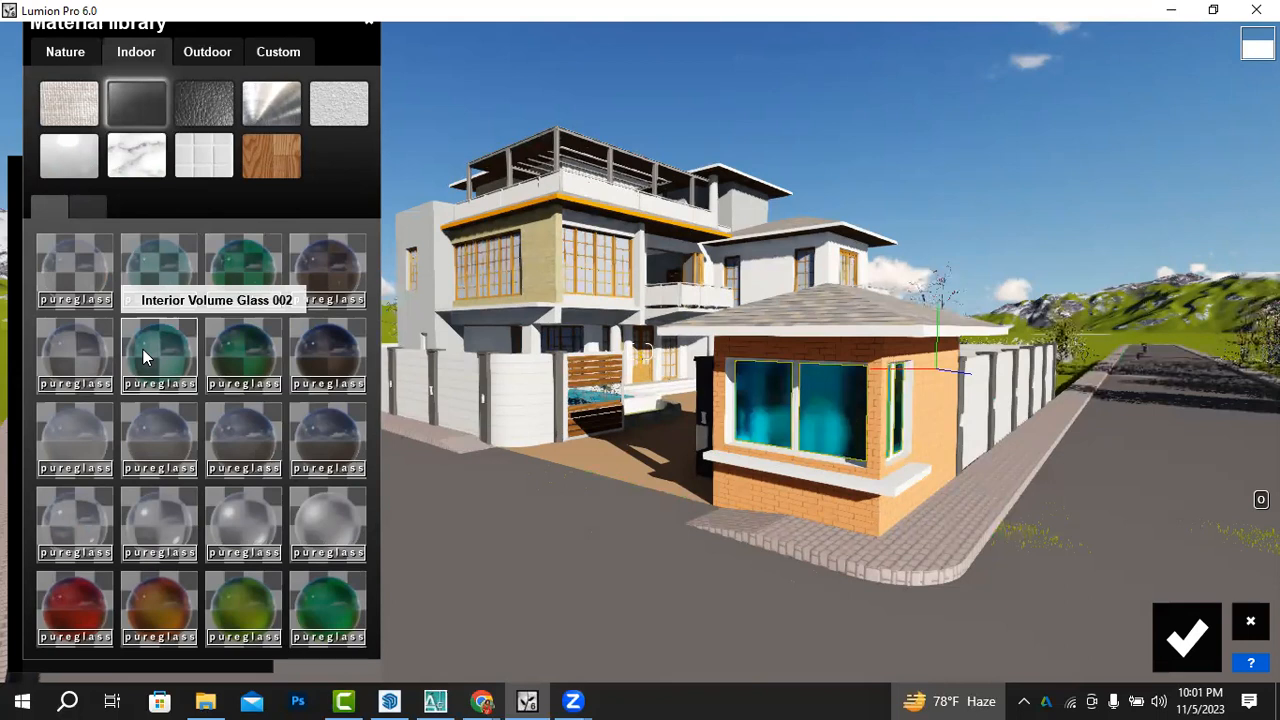
left_click(143, 351)
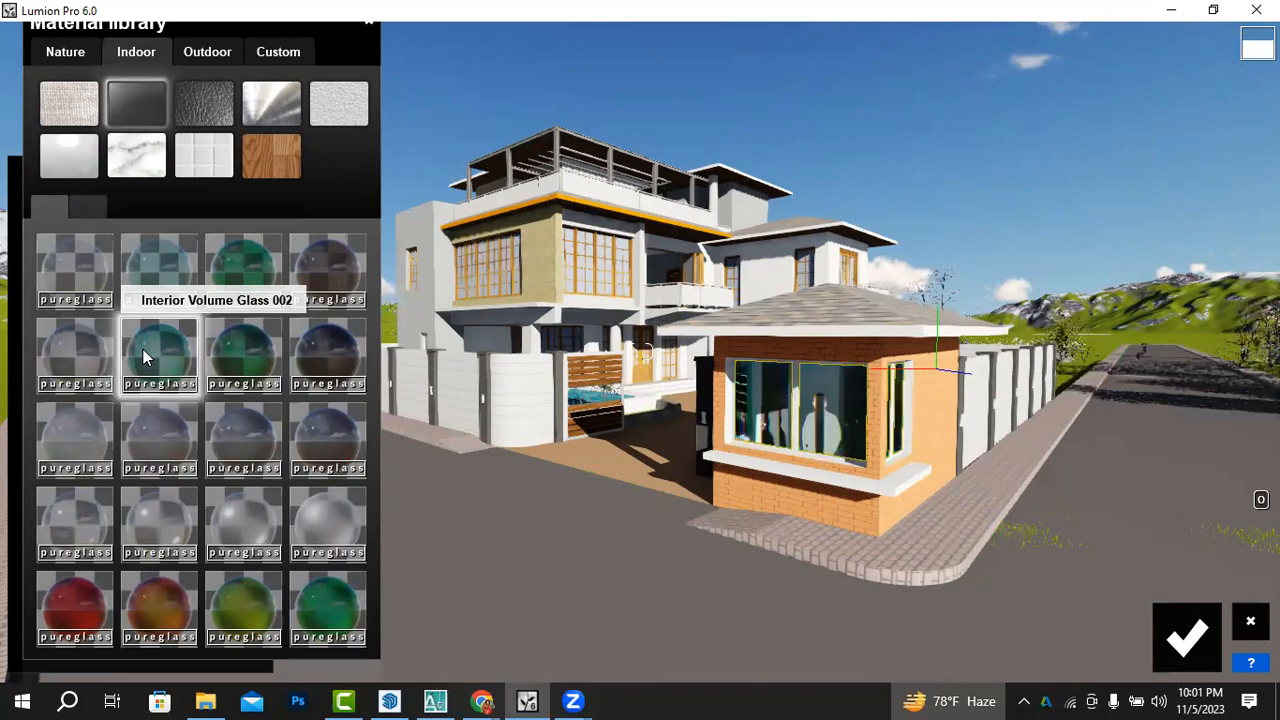
left_click(176, 259)
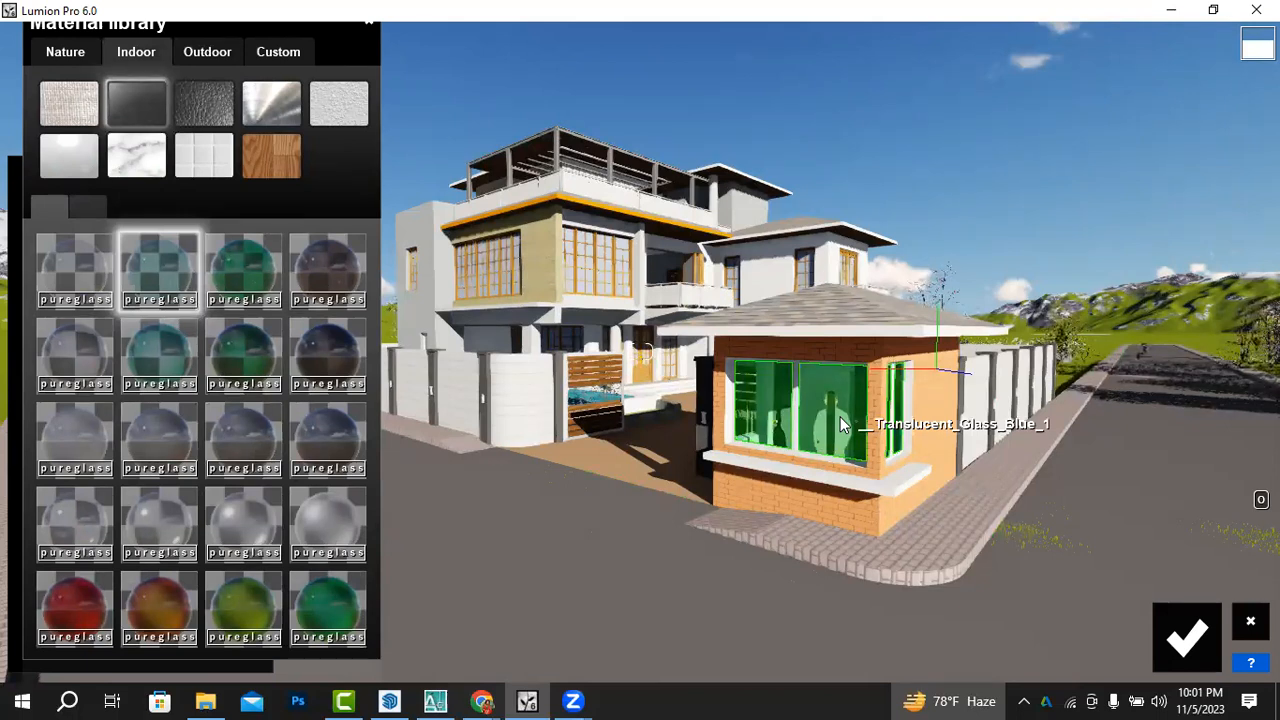
left_click(255, 278)
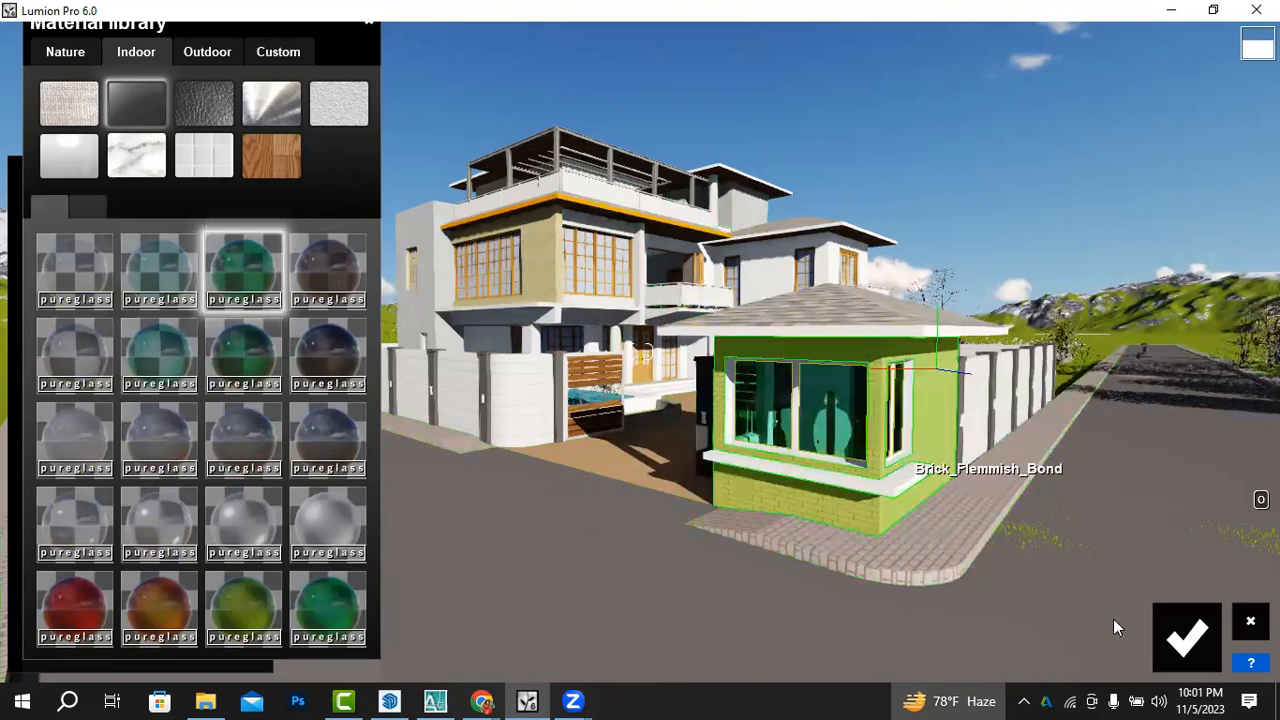
left_click(848, 445)
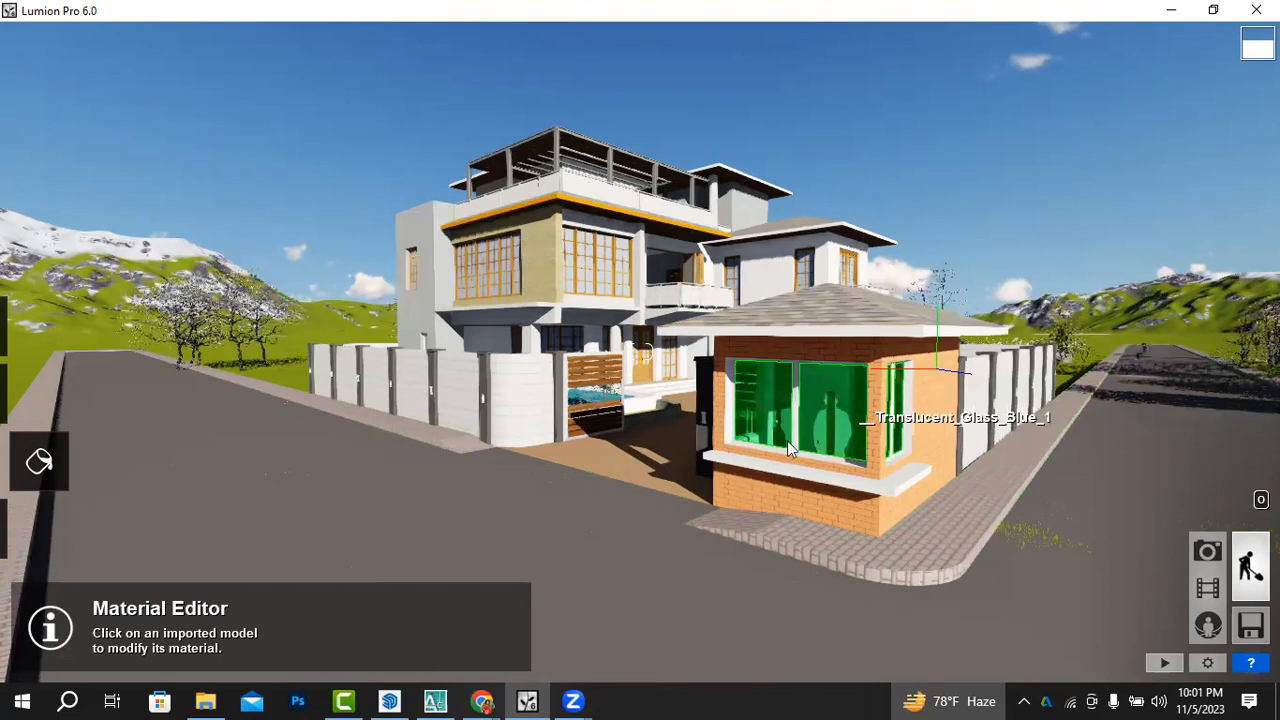
Step: Shift the guardhouse window glass colour to a more saturated teal green
left_click(814, 430)
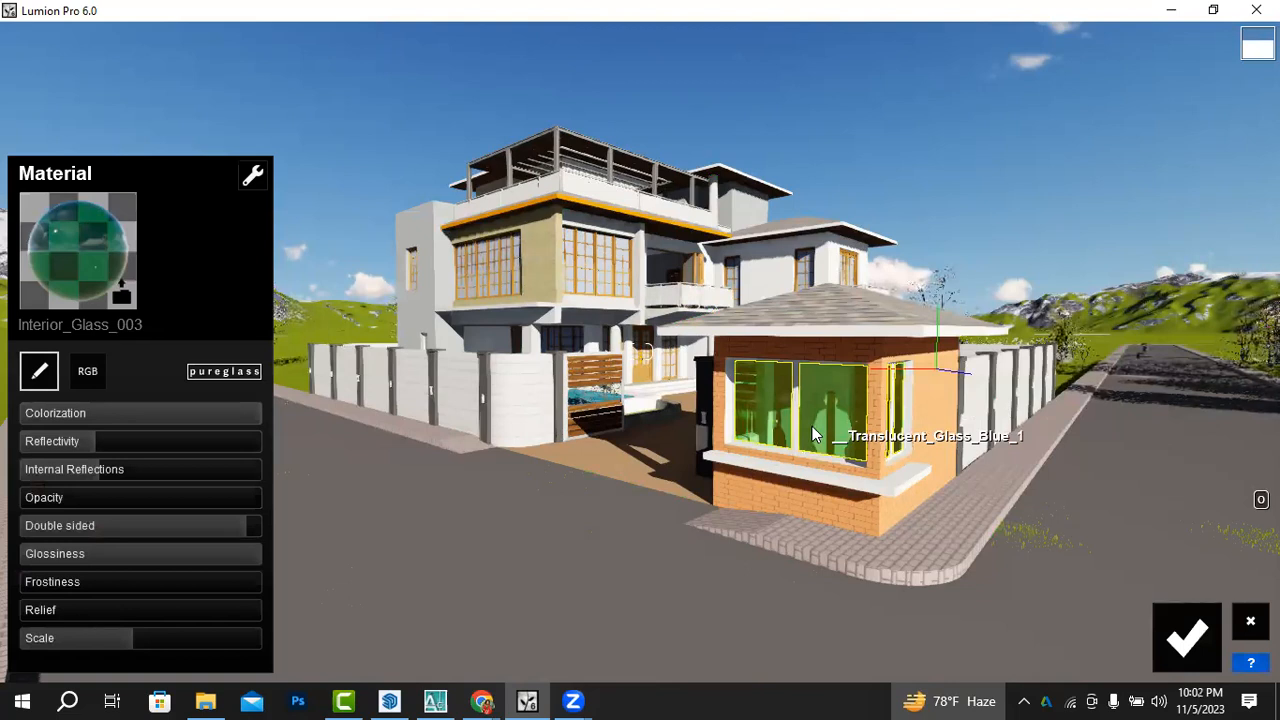
left_click(86, 372)
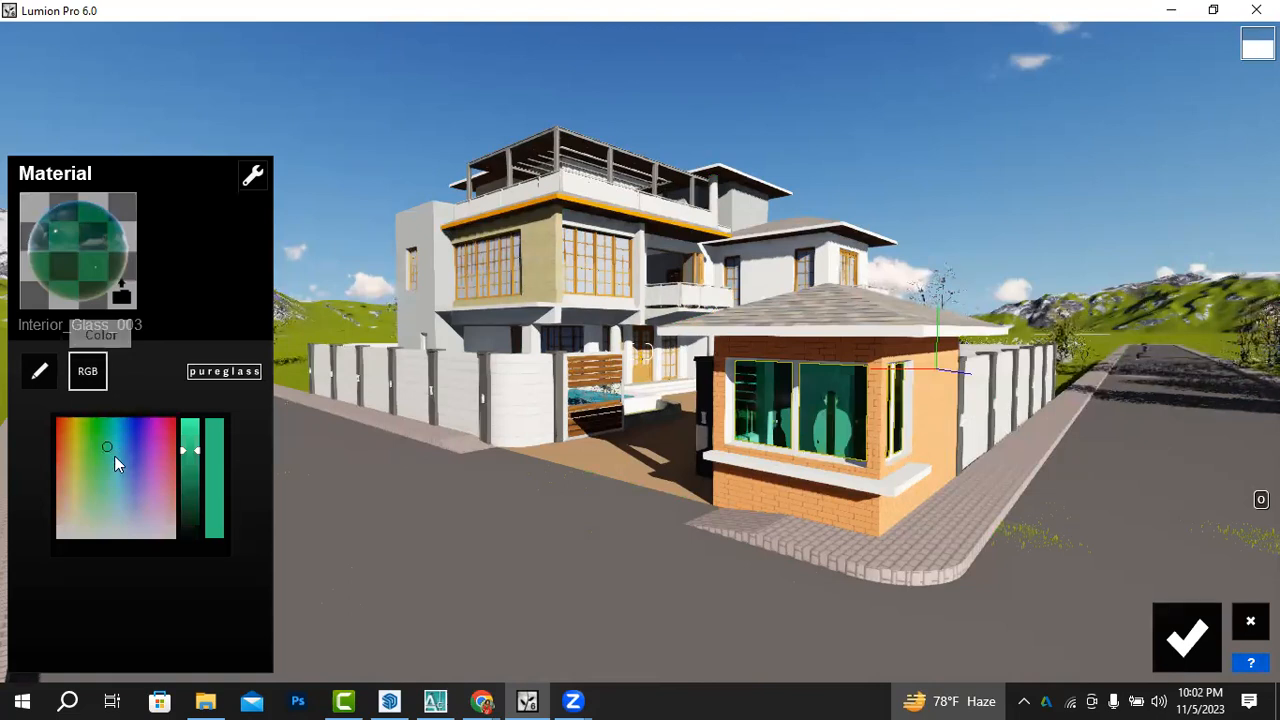
left_click(125, 431)
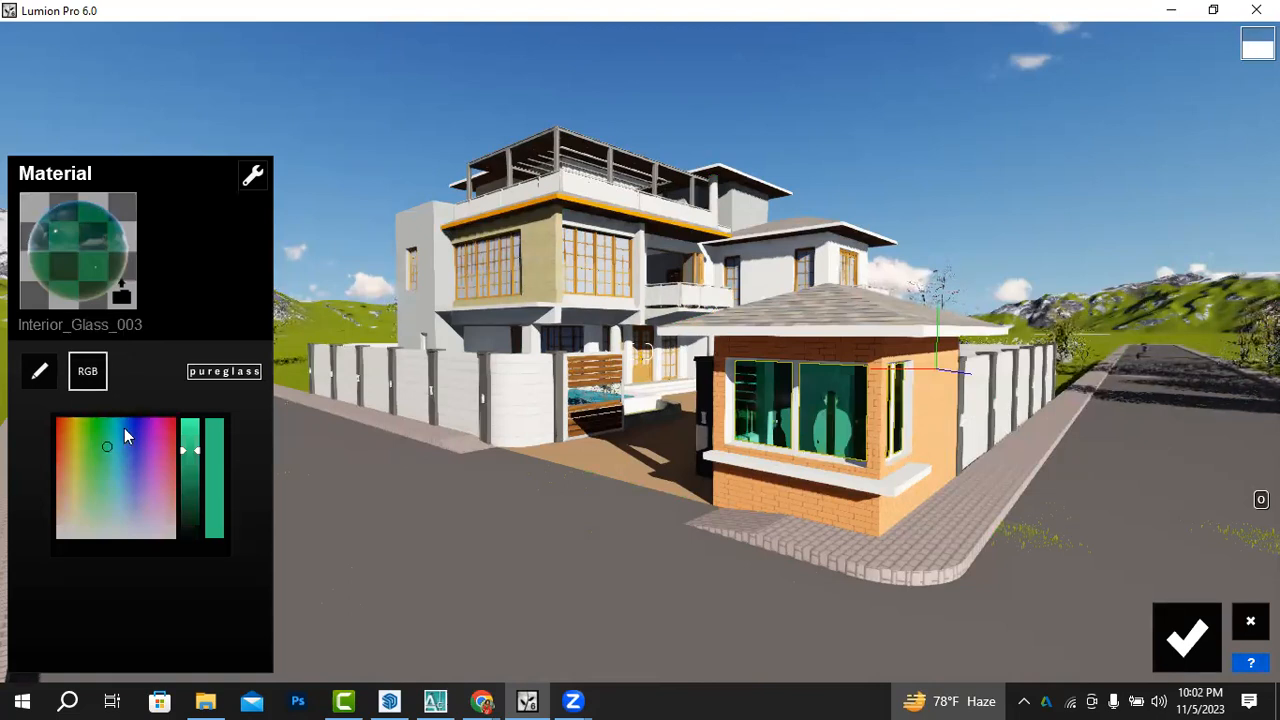
left_click_drag(127, 433, 109, 430)
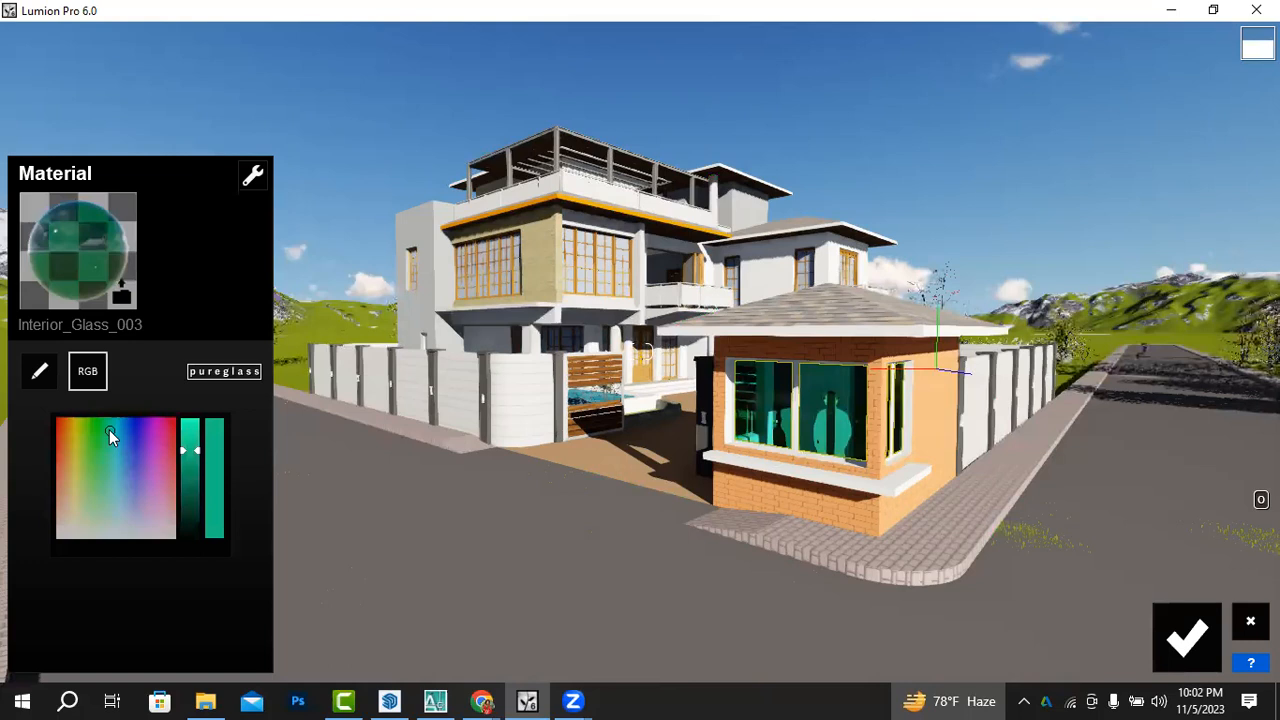
Step: Lower the window glass's scale, set its colorization just below maximum, and save the material changes
left_click(38, 374)
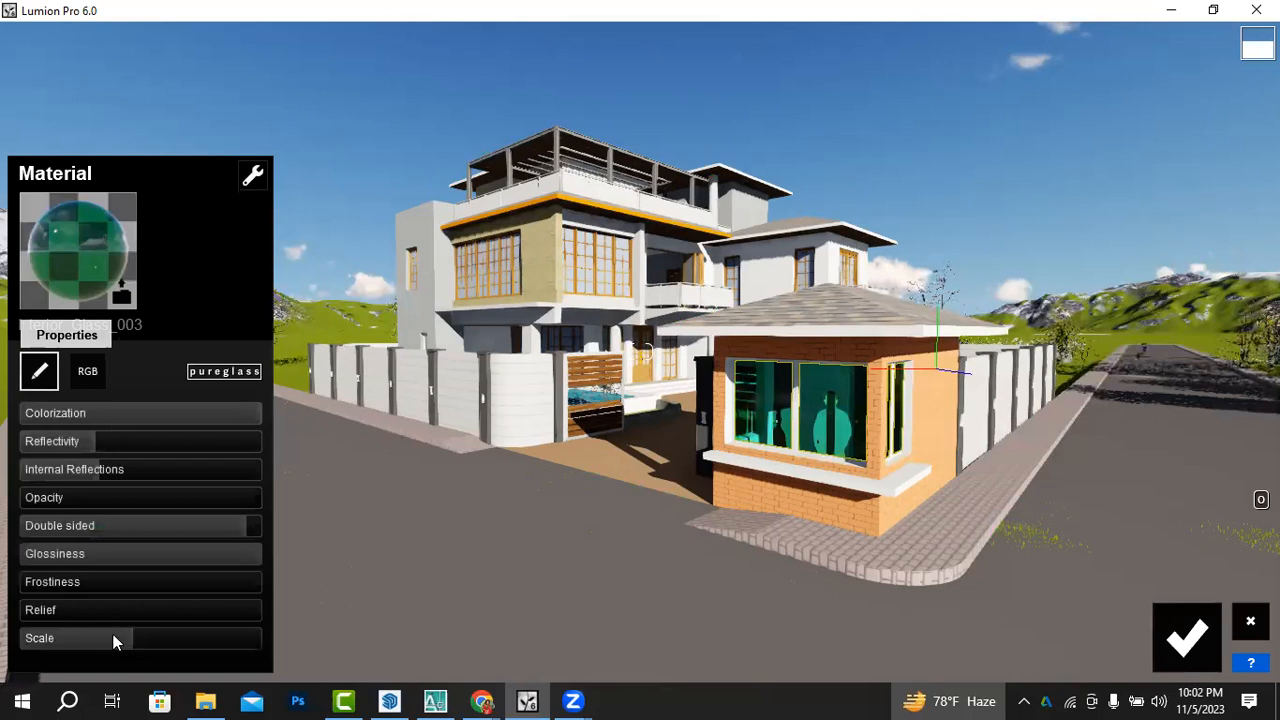
mouse_move(71, 634)
left_mouse_down()
mouse_move(90, 634)
mouse_move(53, 636)
left_mouse_up()
left_click_drag(107, 413, 259, 416)
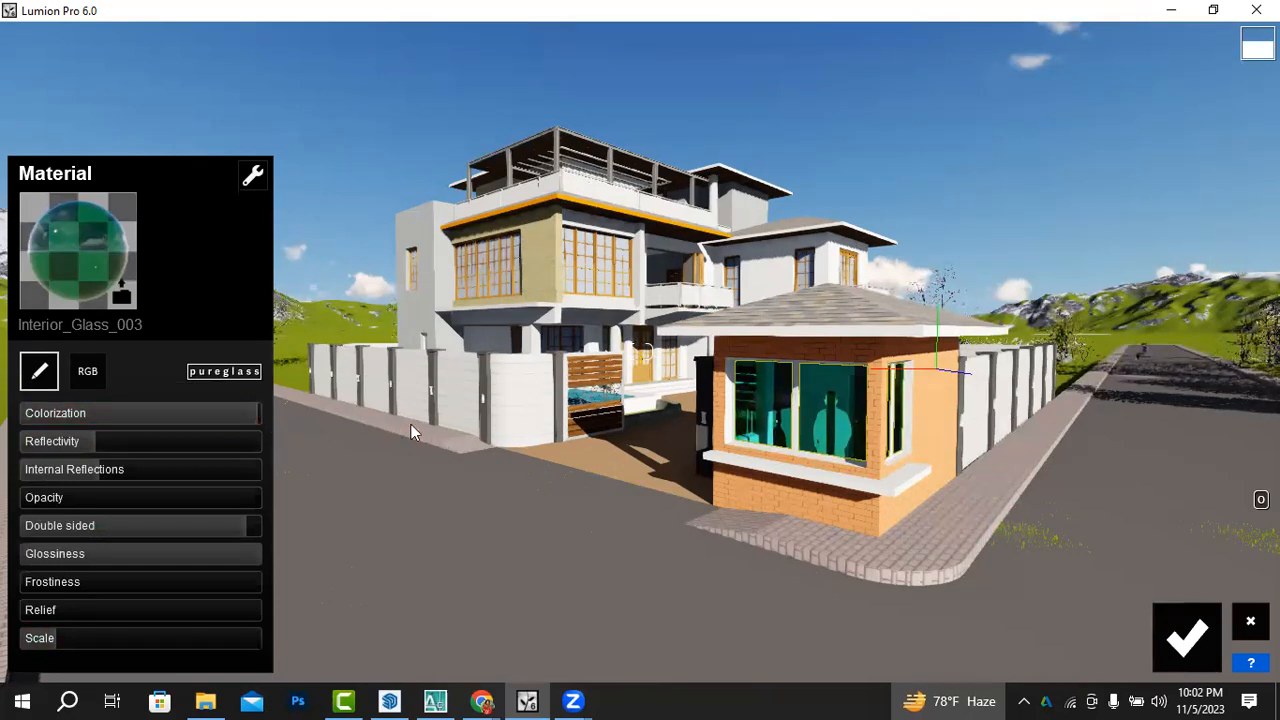
left_click(1186, 640)
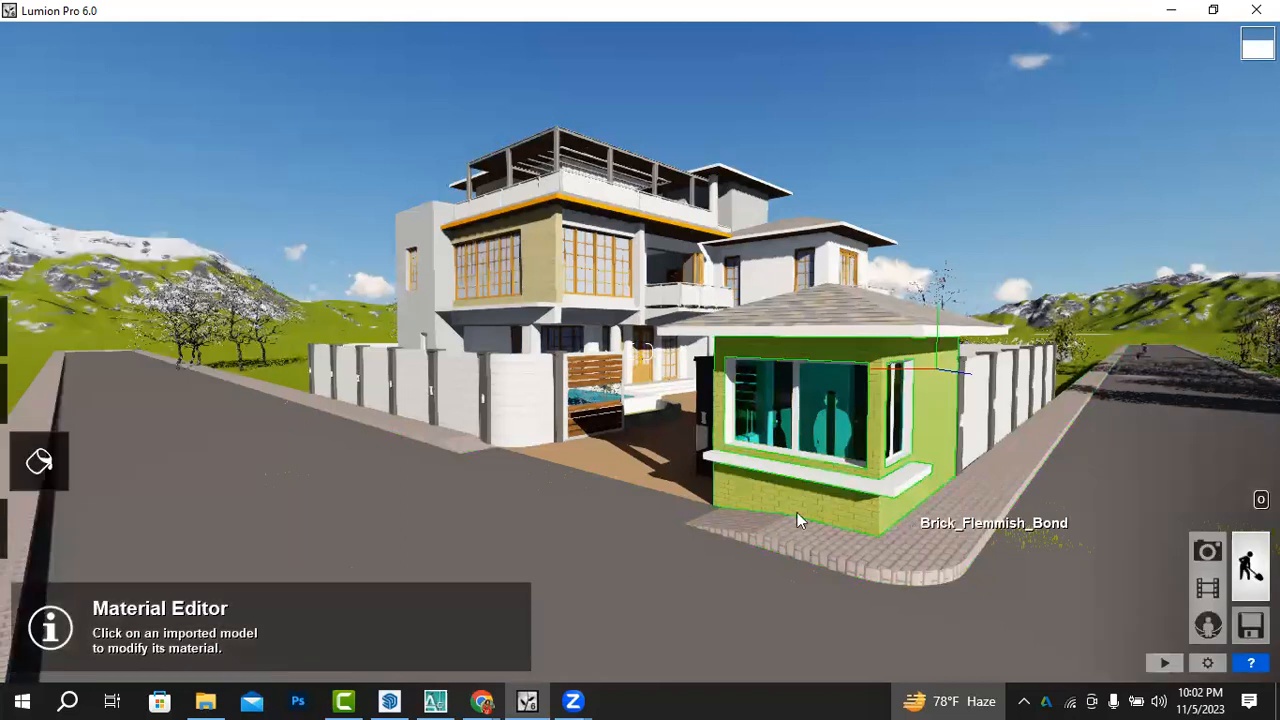
right_click_drag(905, 502, 912, 506)
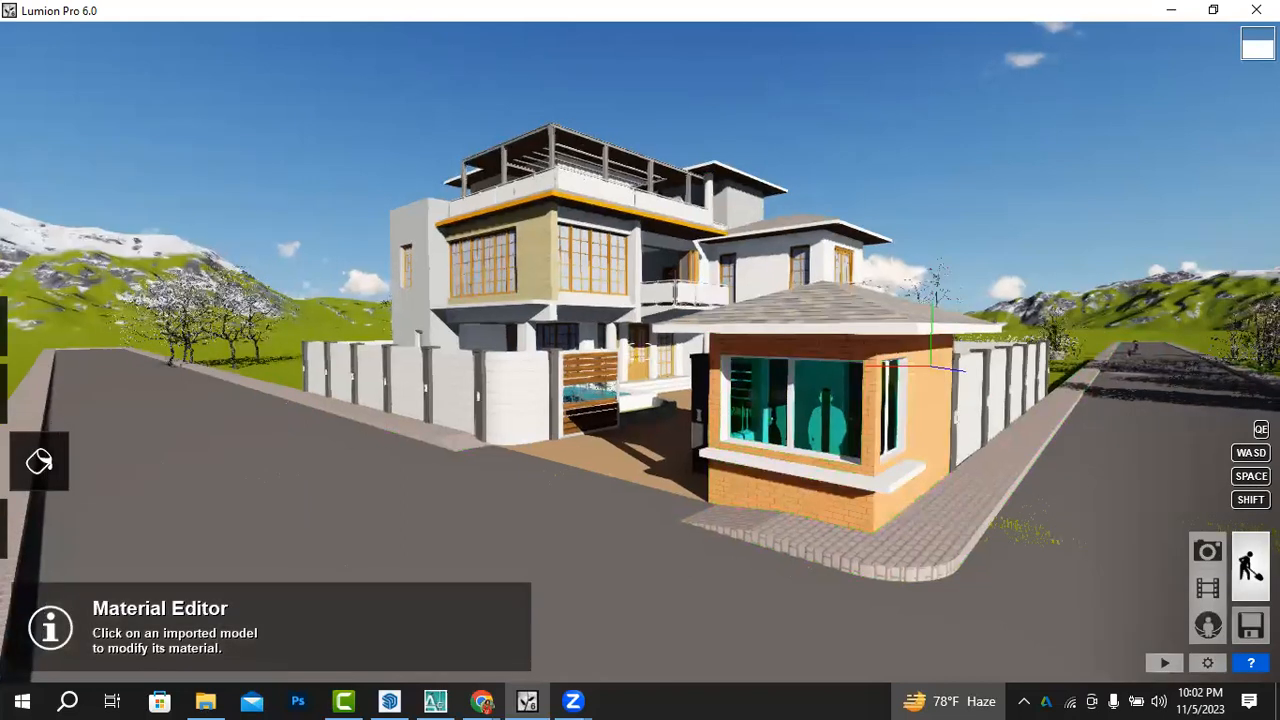
right_click_drag(802, 515, 814, 523)
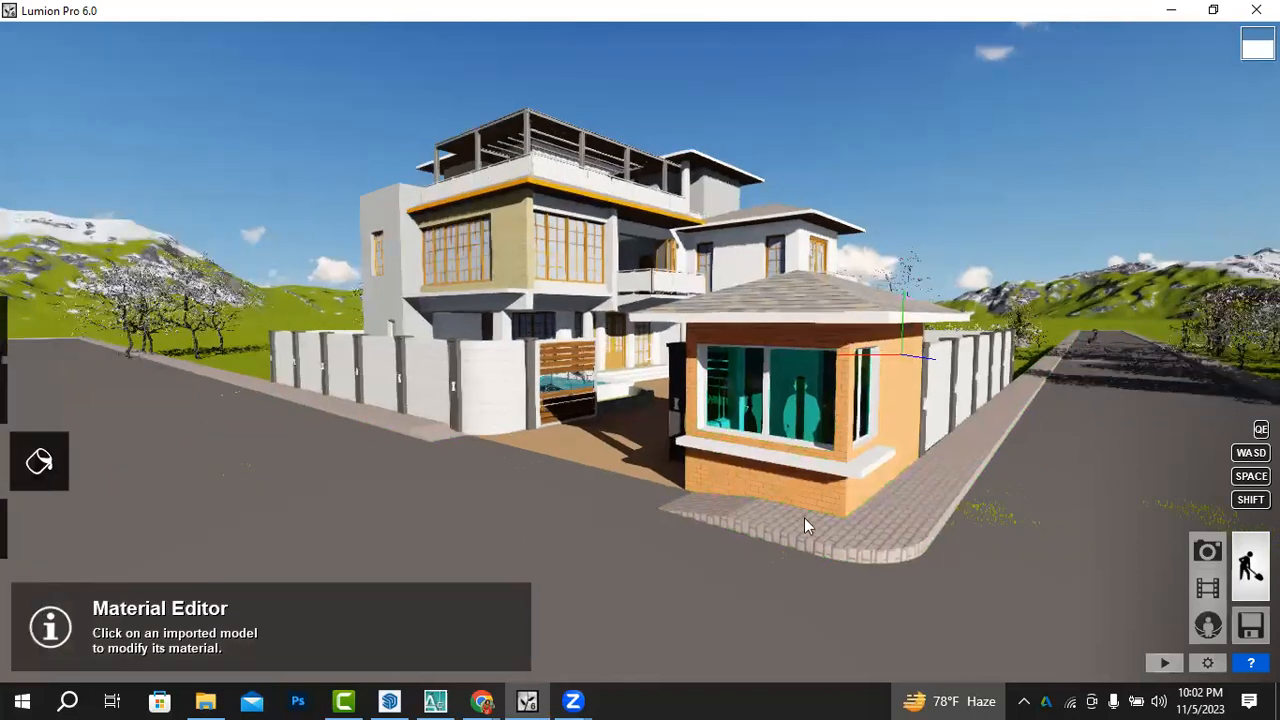
right_click_drag(804, 517, 822, 517)
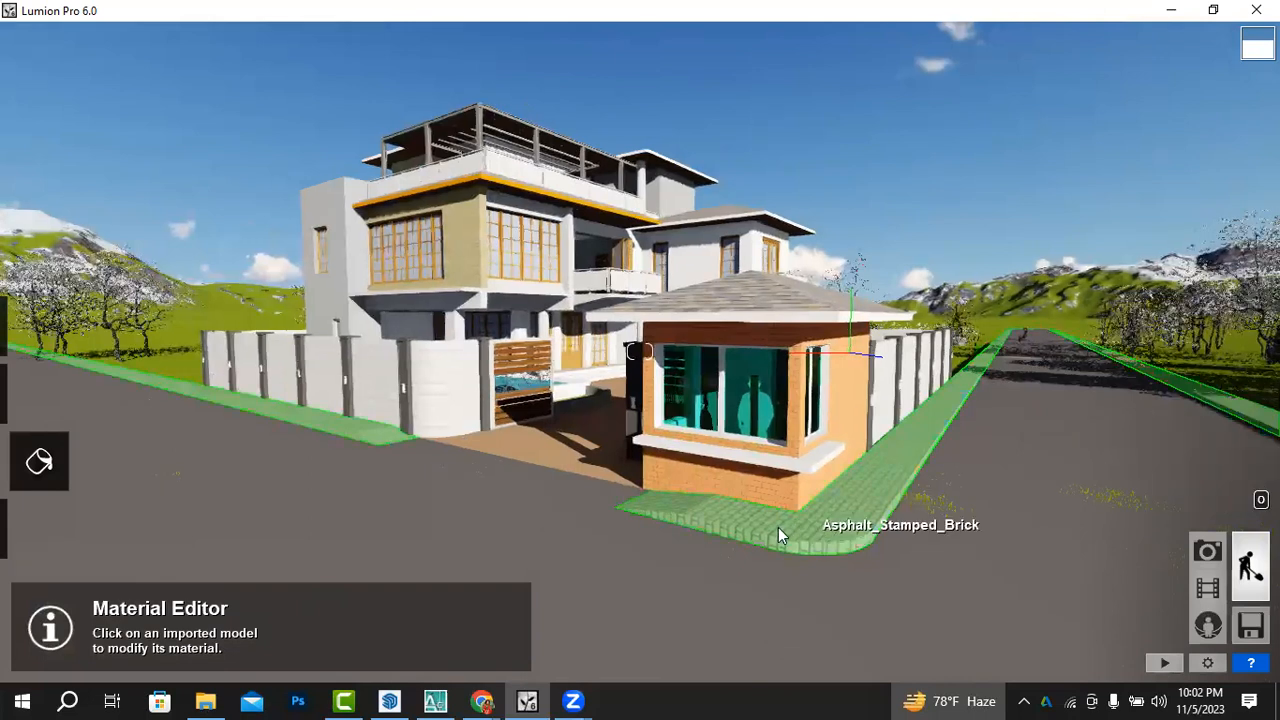
right_click_drag(767, 525, 745, 525)
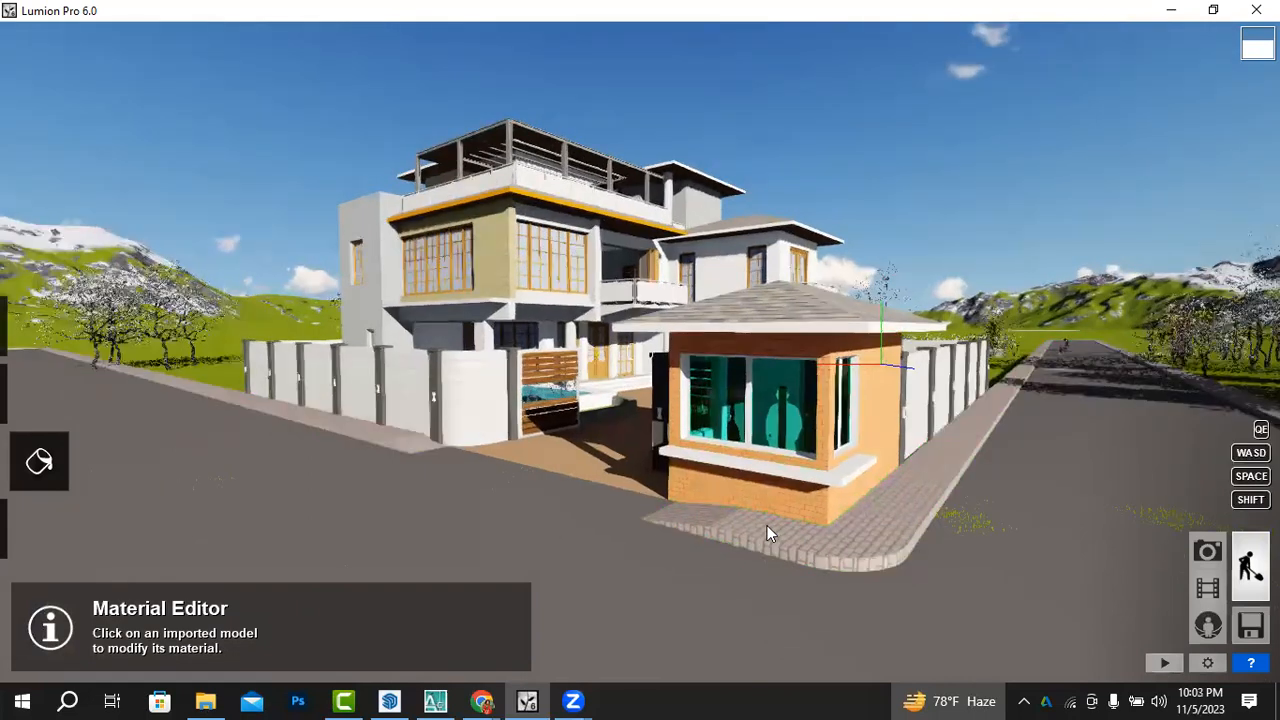